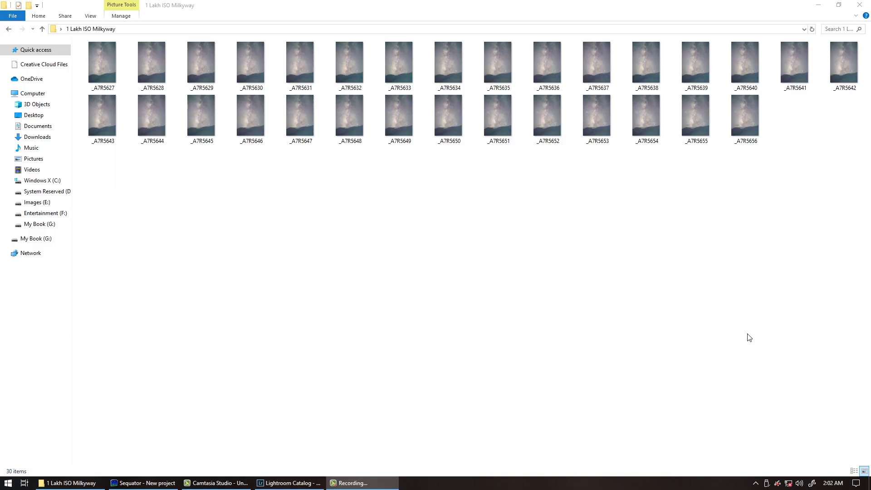
Preview raw frames _A7R5627 and _A7R5628 full-size in Picasa, then return to Lightroom's _A7R5631
click(101, 74)
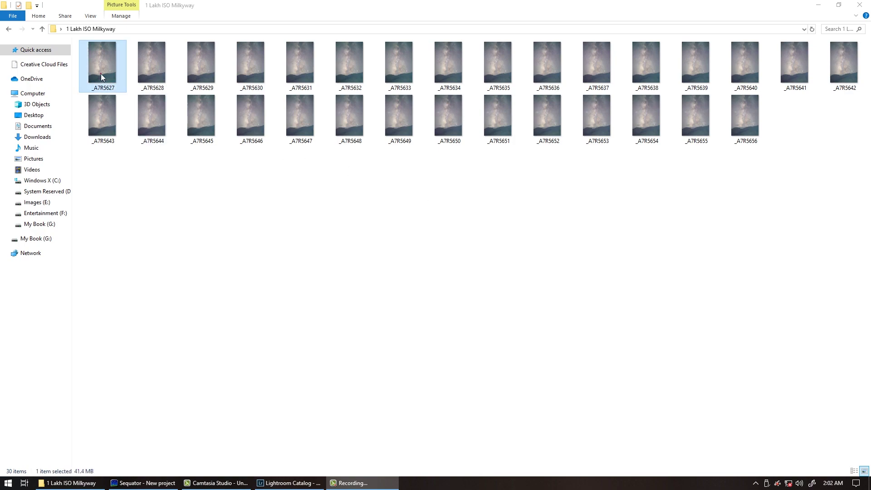
double_click(100, 74)
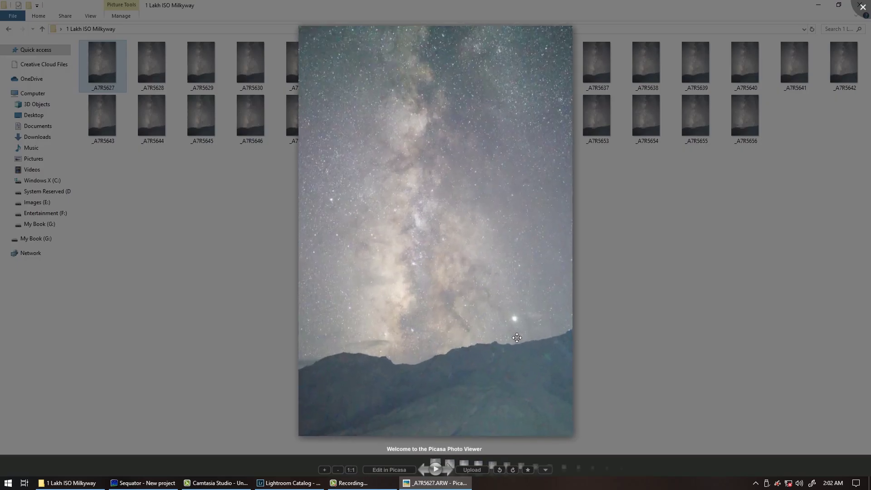
key(Right)
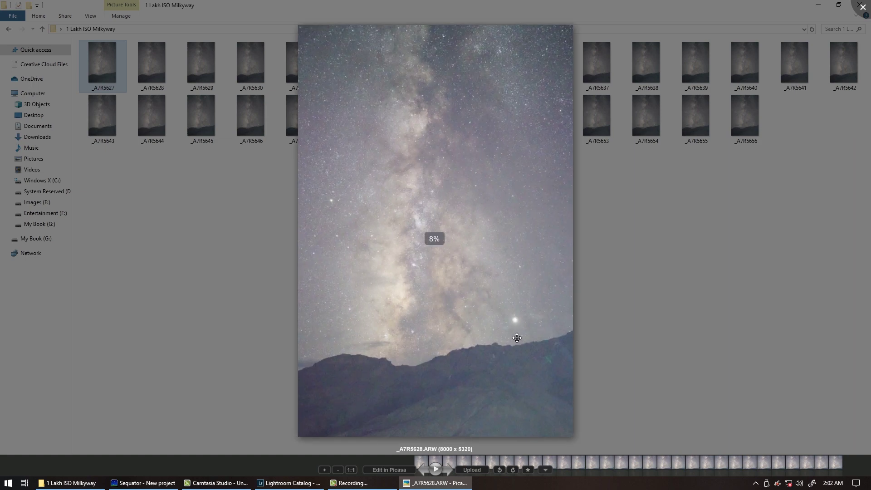
scroll(517, 338, up, 2)
scroll(518, 334, down, 2)
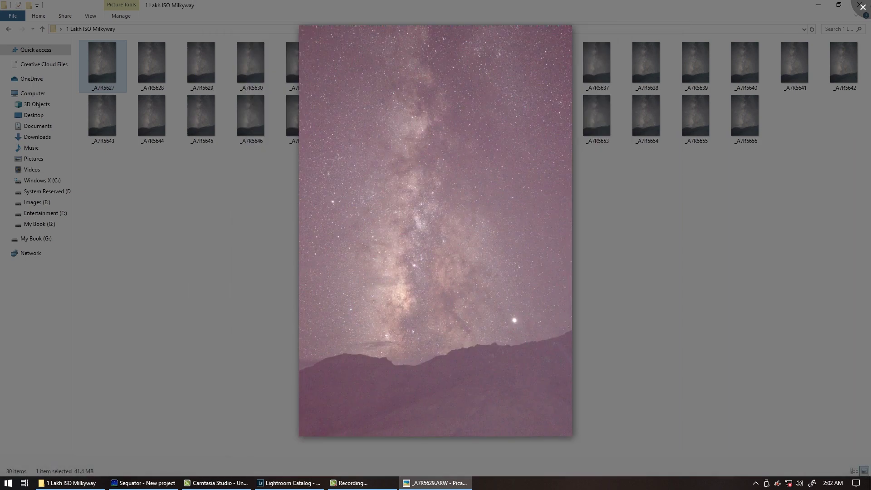
click(292, 116)
click(289, 483)
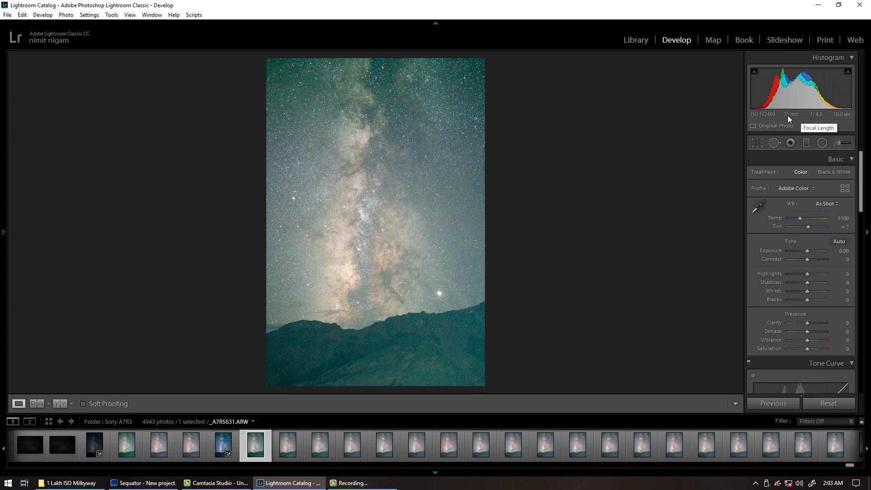
Zoom _A7R5631 to 1:1 and pan across the Milky Way star field to check noise
click(366, 192)
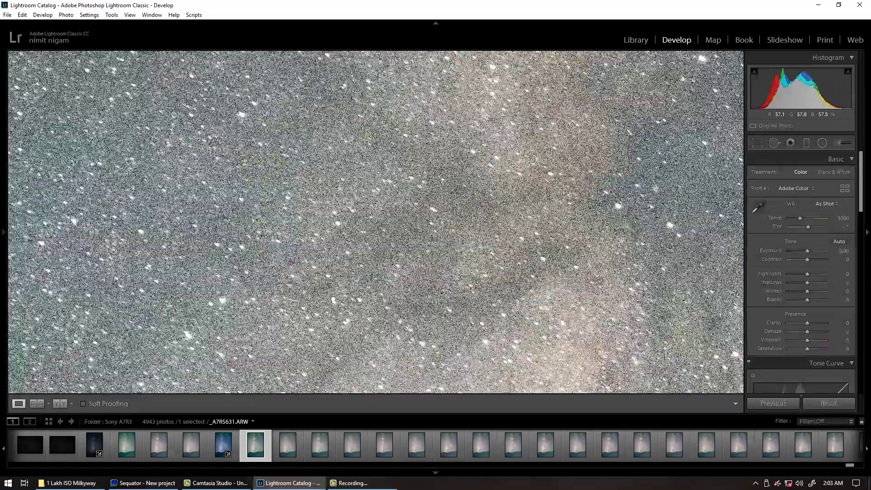
mouse_move(334, 300)
mouse_down()
mouse_move(384, 321)
mouse_move(356, 226)
mouse_move(345, 288)
mouse_up()
drag(459, 244, 549, 265)
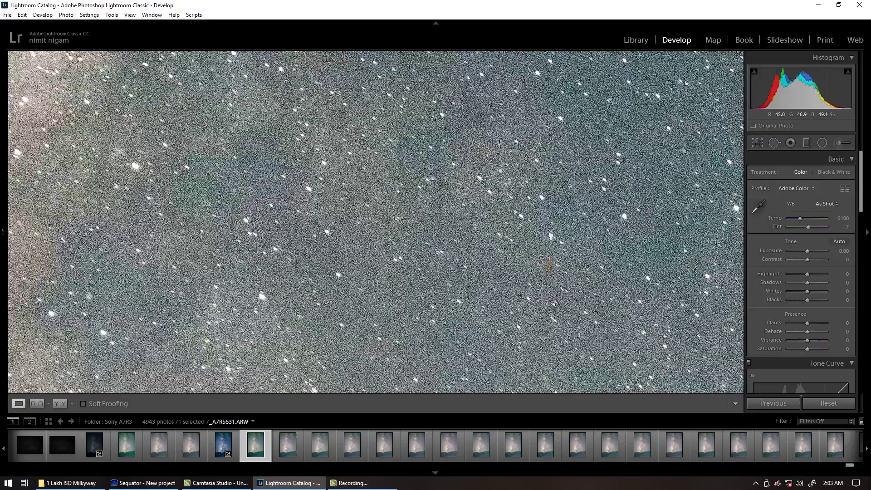
drag(363, 236, 438, 195)
drag(384, 331, 380, 325)
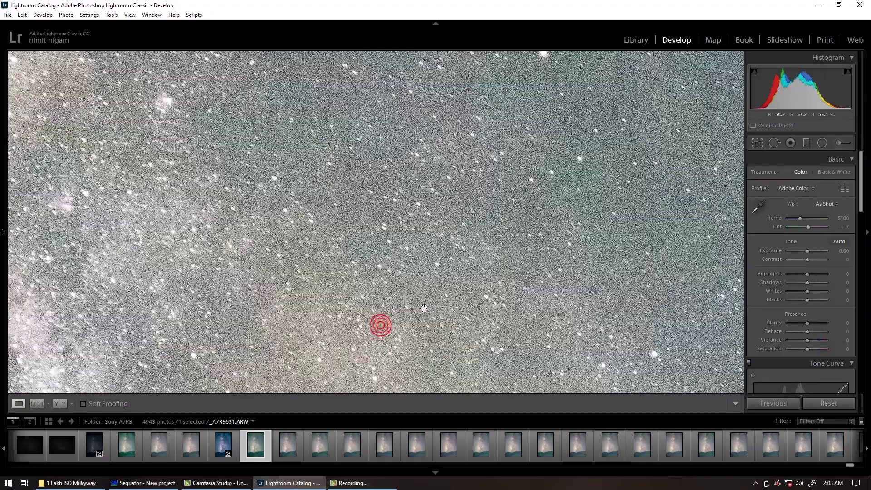
Re-zoom on the noisy mountain ridge, fit the photo, and return to the 1 Lakh ISO Milkyway folder
click(341, 306)
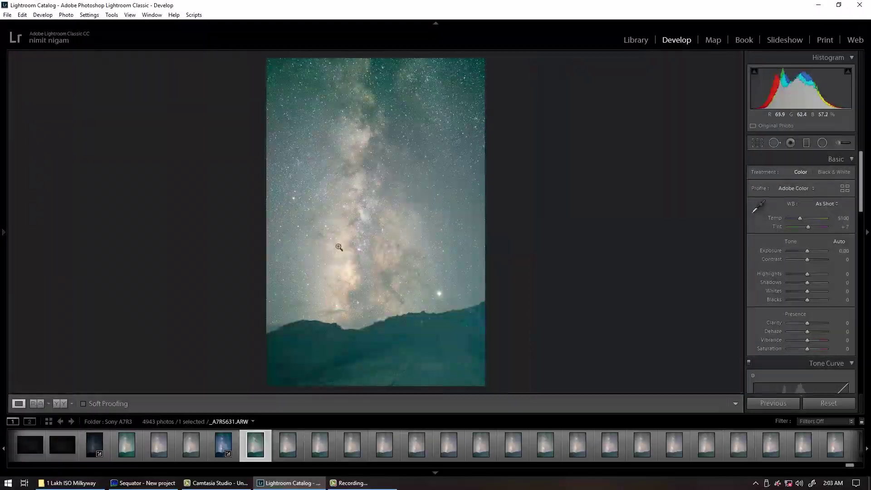
click(341, 306)
drag(341, 306, 404, 264)
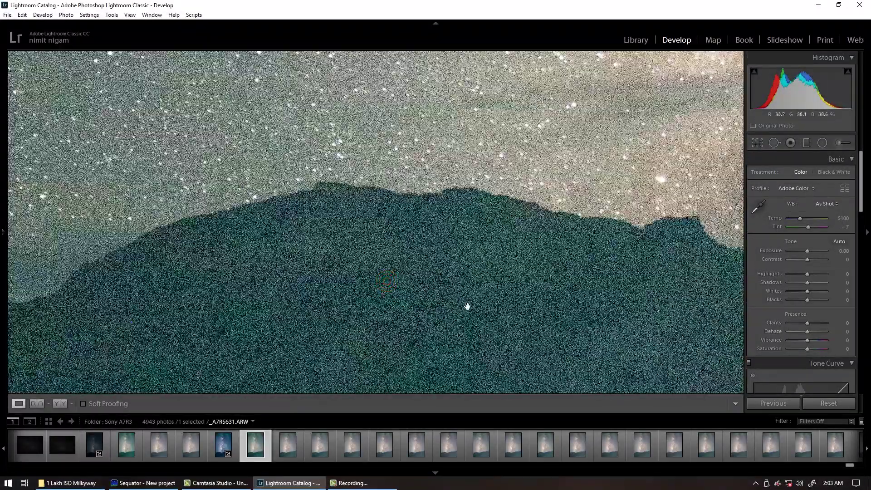
drag(467, 305, 471, 254)
click(536, 252)
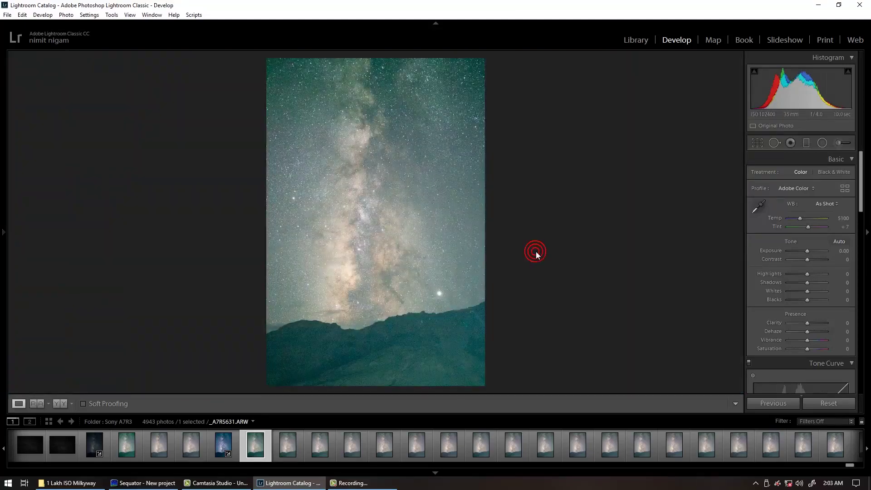
click(97, 477)
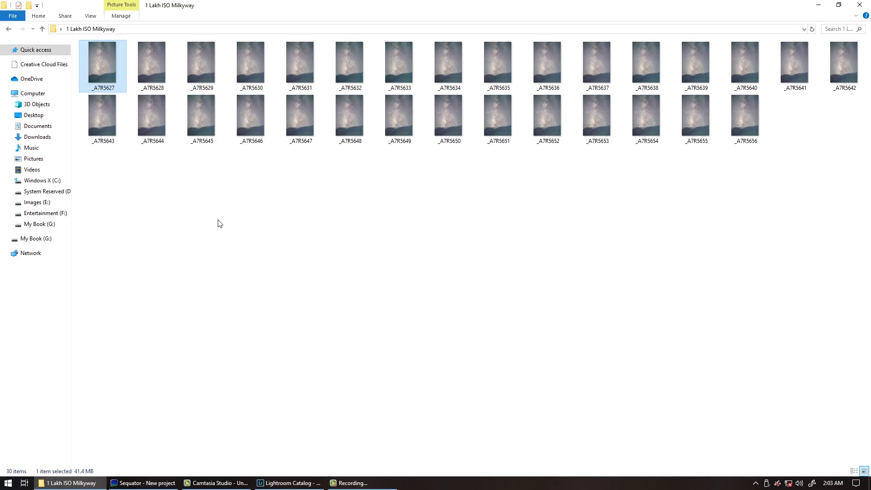
Load _A7R5641 as Sequator's base image
click(143, 483)
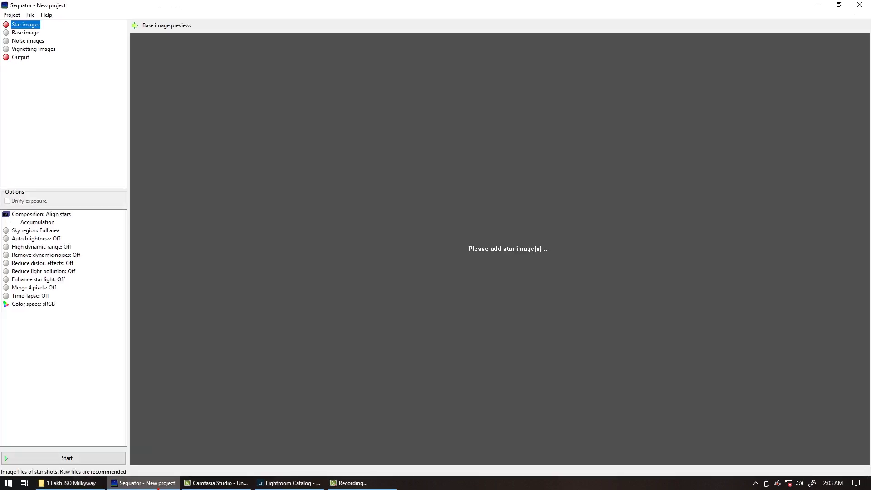
double_click(26, 32)
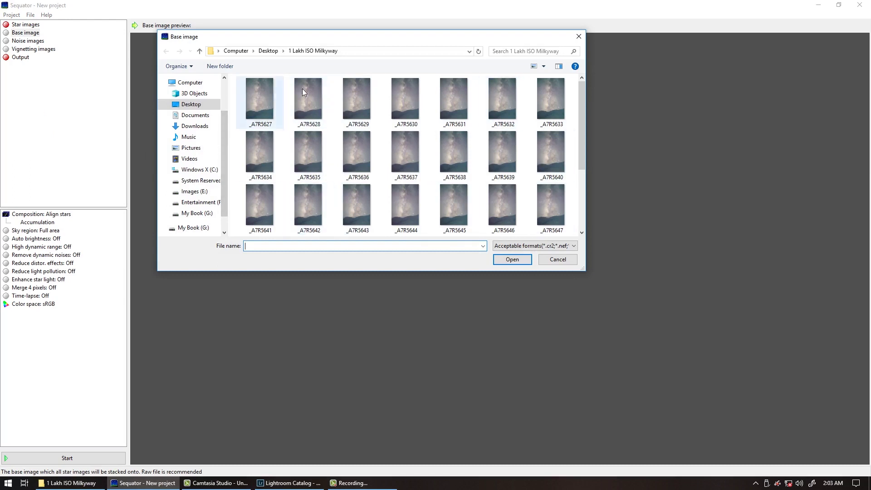
click(256, 206)
double_click(255, 205)
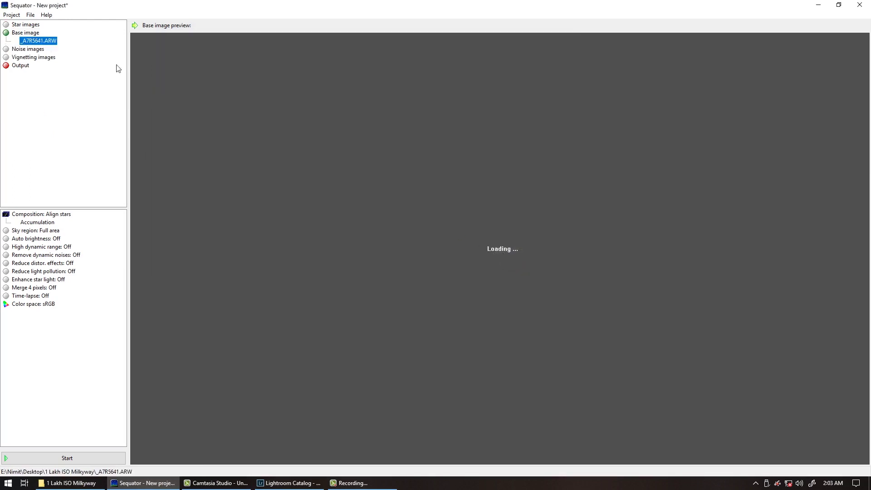
Add all frames except _A7R5641 as the 29 star images
click(25, 26)
click(268, 109)
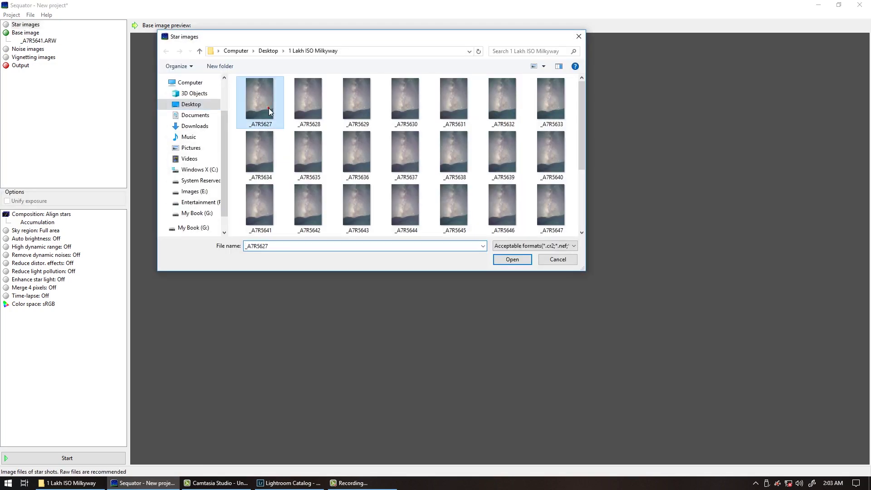
key(ctrl+a)
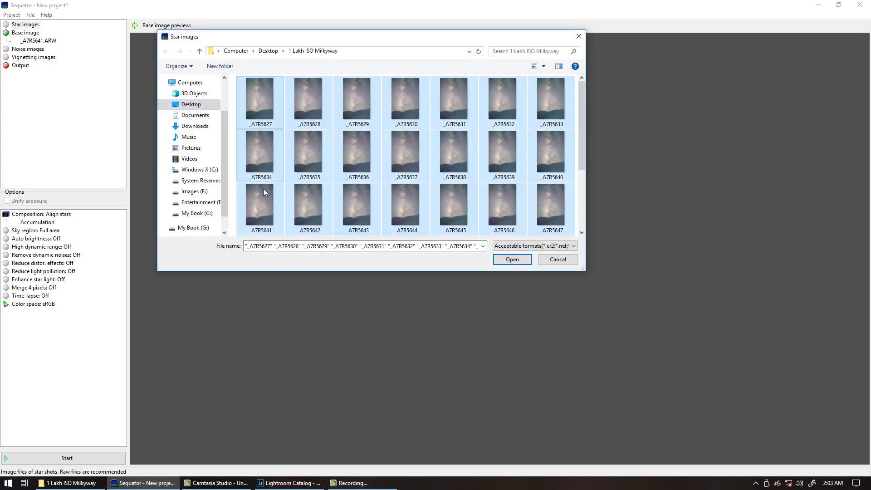
ctrl+click(257, 224)
click(513, 259)
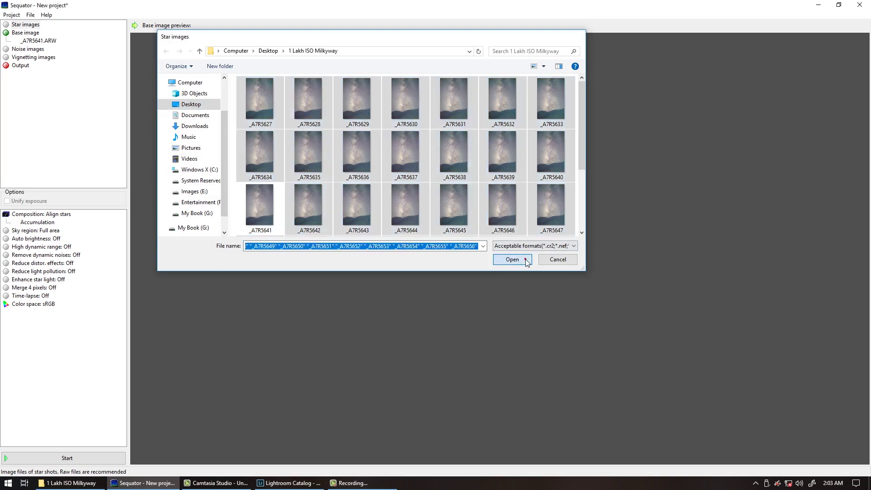
Set the output file to 1 Lakh ISO Milkyway.tif and turn on High dynamic range
click(23, 74)
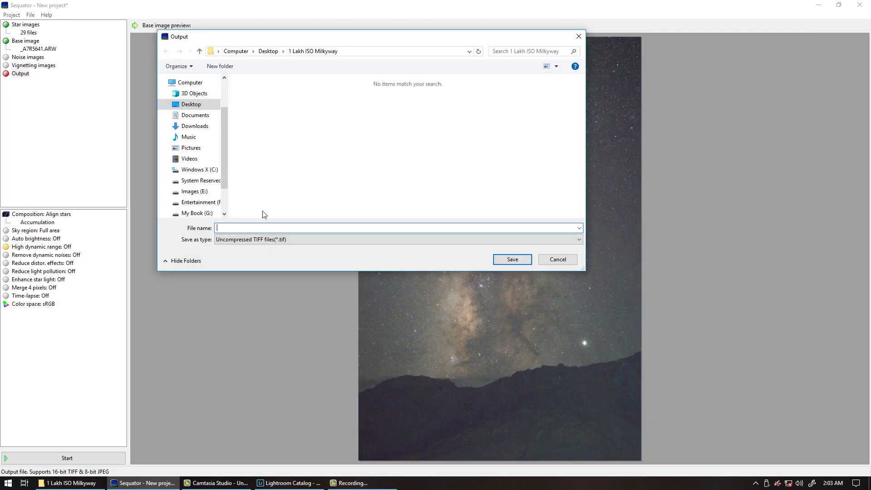
text(1 Lakh ISO Milkyway)
key(Return)
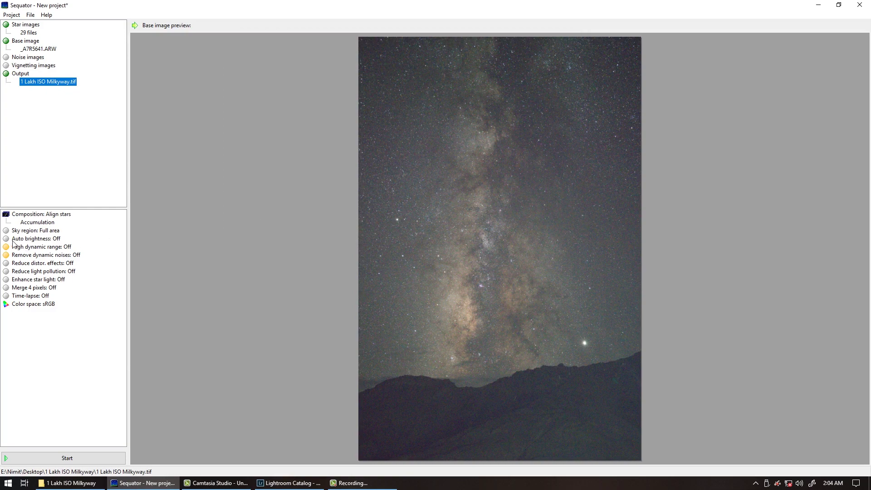
click(42, 248)
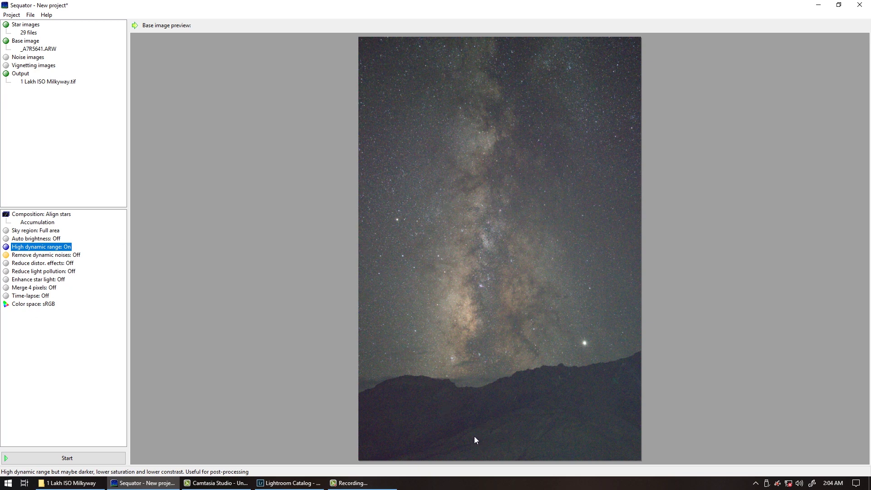
Turn on star light enhancement and distortion effect reduction, cycling through its modes
click(27, 284)
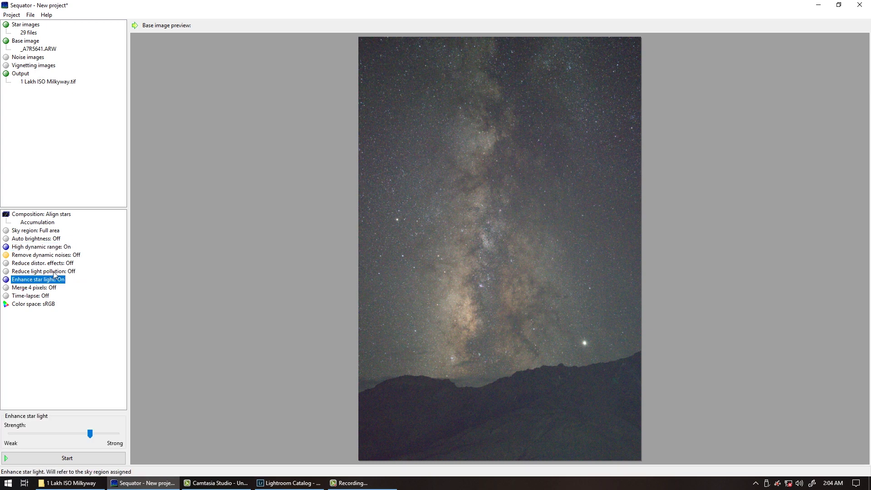
click(38, 265)
click(38, 265)
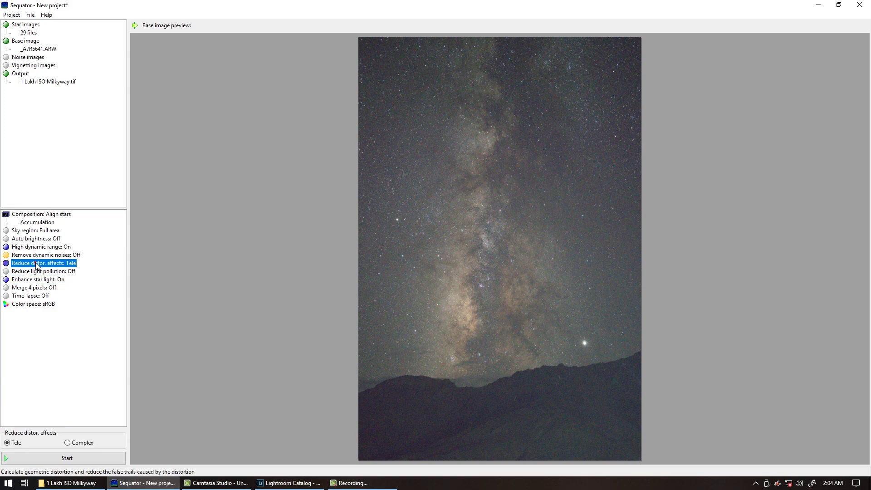
click(37, 265)
click(37, 265)
Set composition to Freeze ground and begin an irregular sky mask over the top of the sky
click(33, 224)
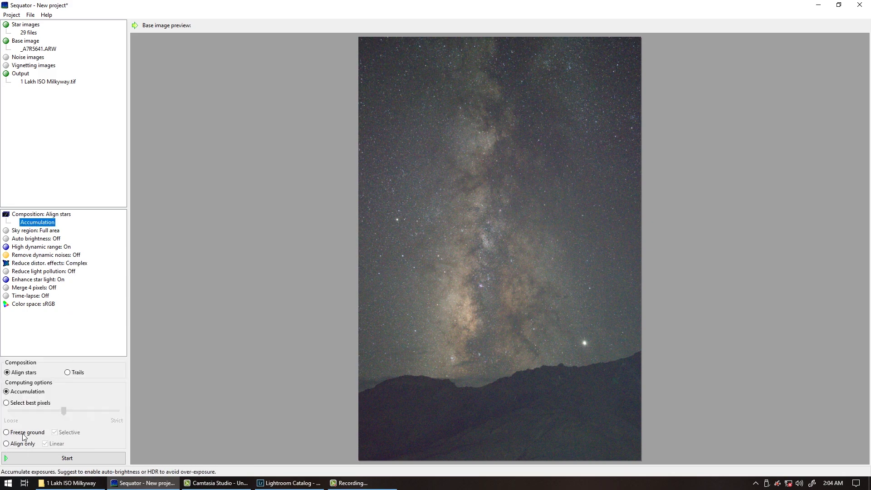
click(24, 436)
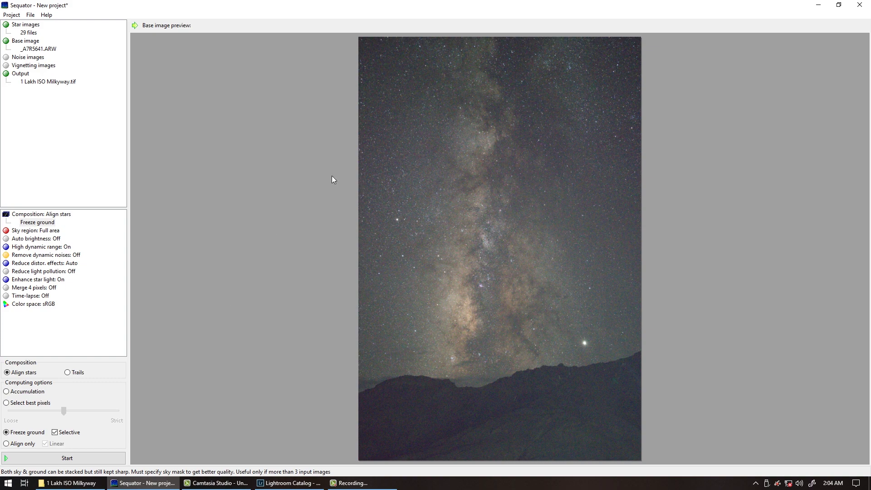
click(36, 231)
mouse_move(381, 54)
mouse_down()
mouse_move(395, 74)
mouse_move(617, 70)
mouse_move(348, 193)
mouse_move(396, 219)
mouse_move(661, 205)
mouse_move(313, 294)
mouse_move(670, 283)
mouse_move(388, 295)
mouse_move(360, 351)
mouse_move(453, 368)
mouse_move(399, 336)
mouse_move(515, 322)
mouse_up()
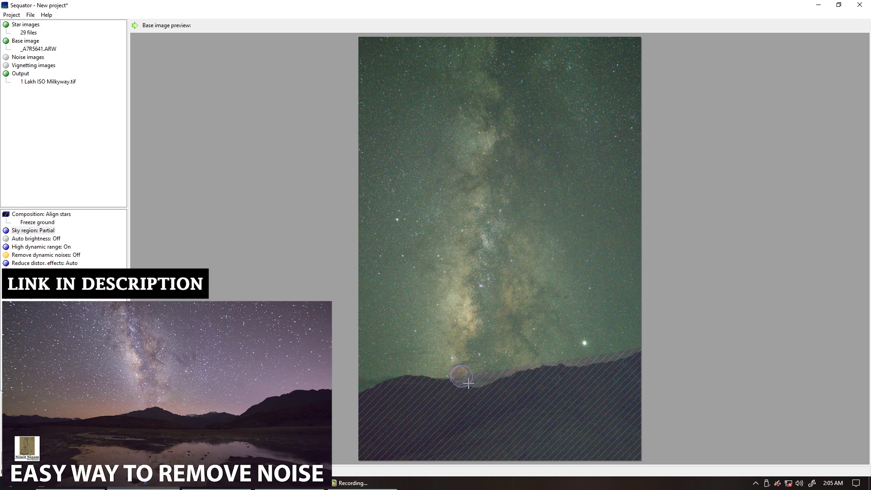
Extend the sky mask down to the mountain ridge and start stacking the 29 frames
mouse_move(459, 374)
mouse_down()
mouse_move(489, 373)
mouse_move(466, 378)
mouse_move(491, 361)
mouse_move(512, 373)
mouse_move(599, 343)
mouse_move(555, 365)
mouse_move(672, 343)
mouse_move(648, 342)
mouse_move(634, 364)
mouse_up()
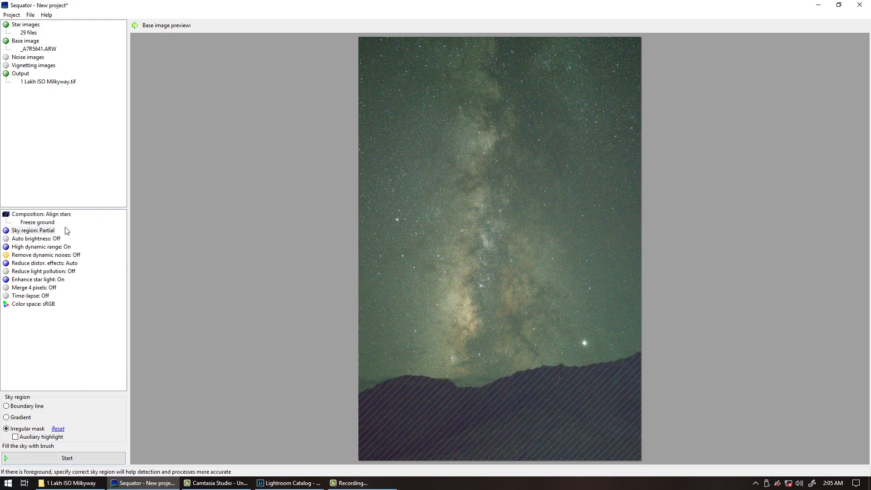
click(61, 461)
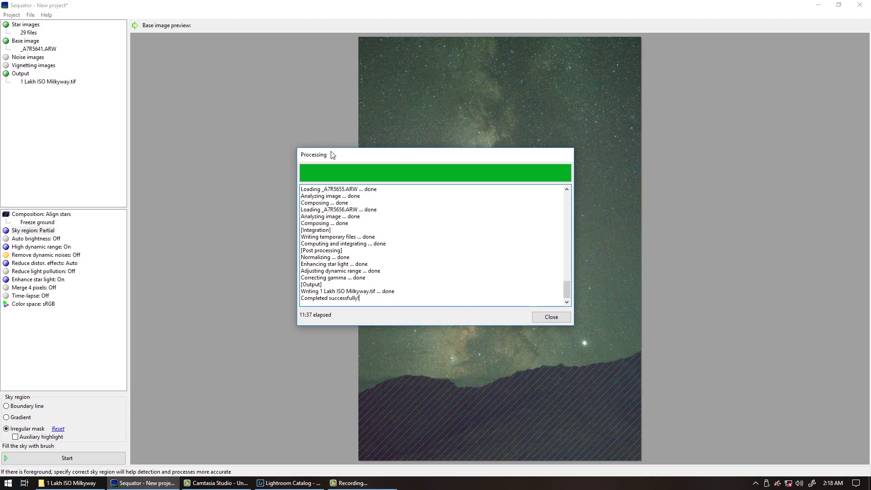
Close the processing report once 1 Lakh ISO Milkyway.tif has been written
click(541, 320)
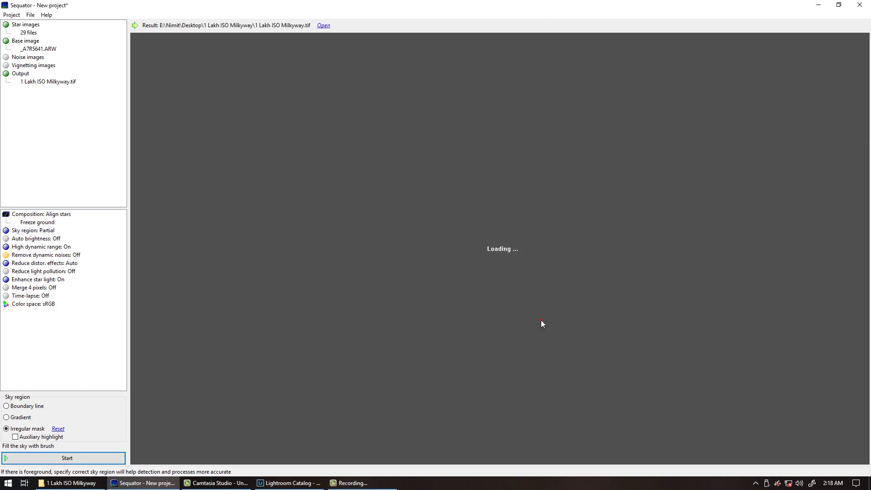
Select the stacked 1 Lakh ISO Milkyway image in the photo folder
click(68, 482)
click(796, 206)
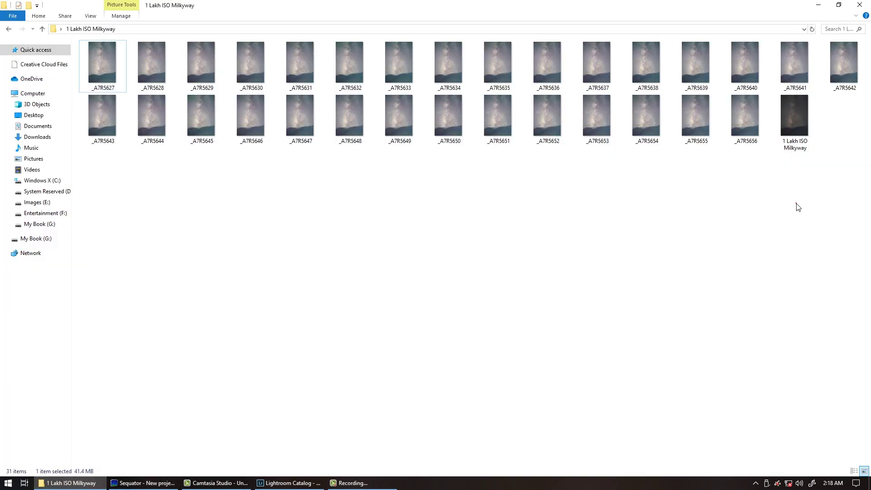
click(800, 135)
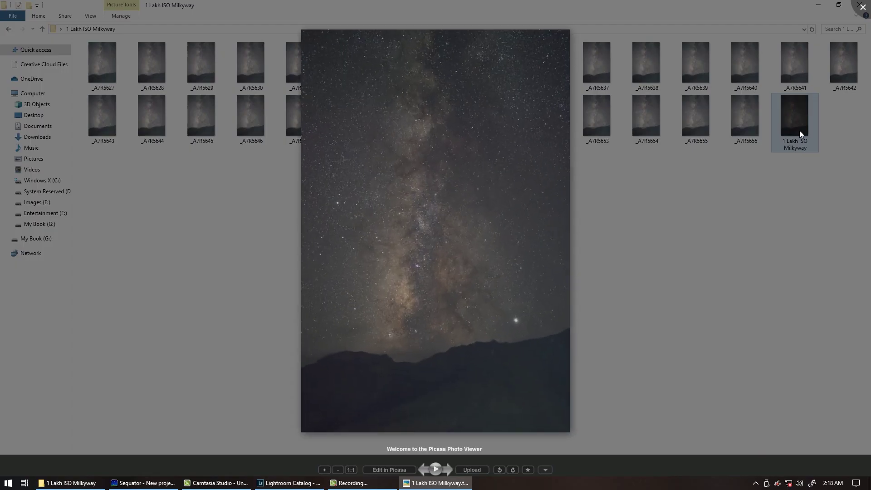
Zoom in and out on the stacked image to examine the stars and mountain ridge
scroll(523, 181, up, 5)
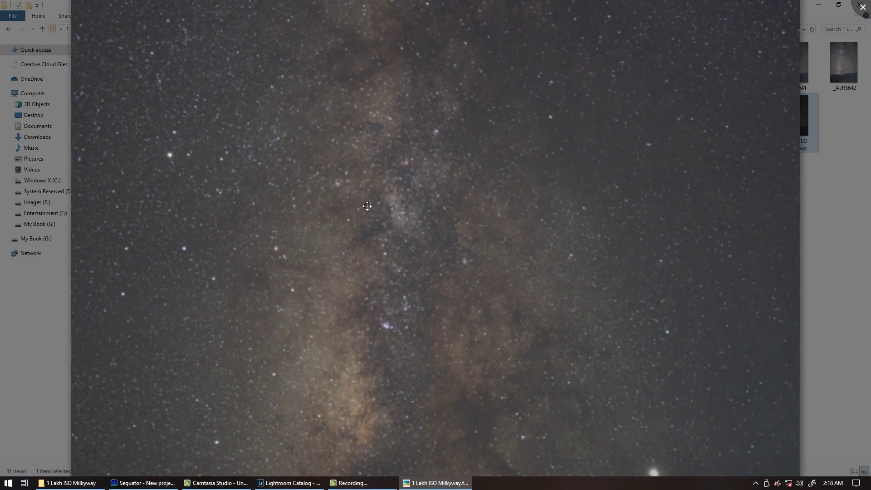
scroll(367, 206, up, 3)
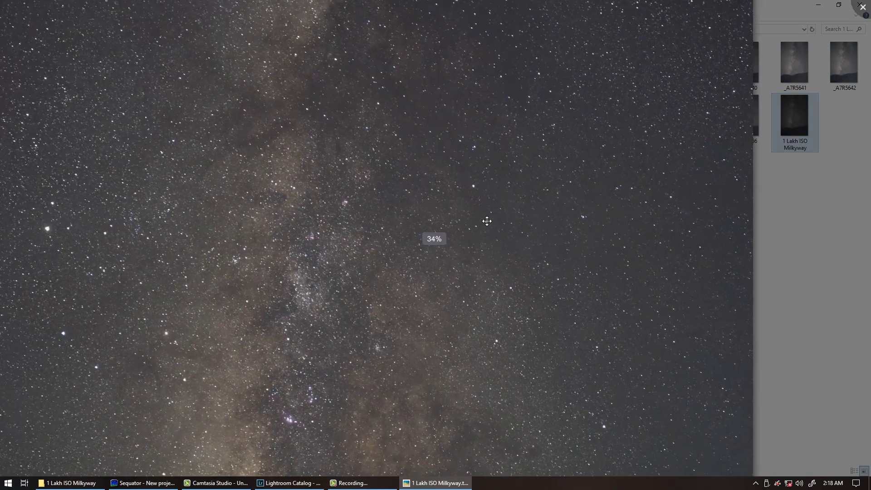
scroll(487, 221, up, 3)
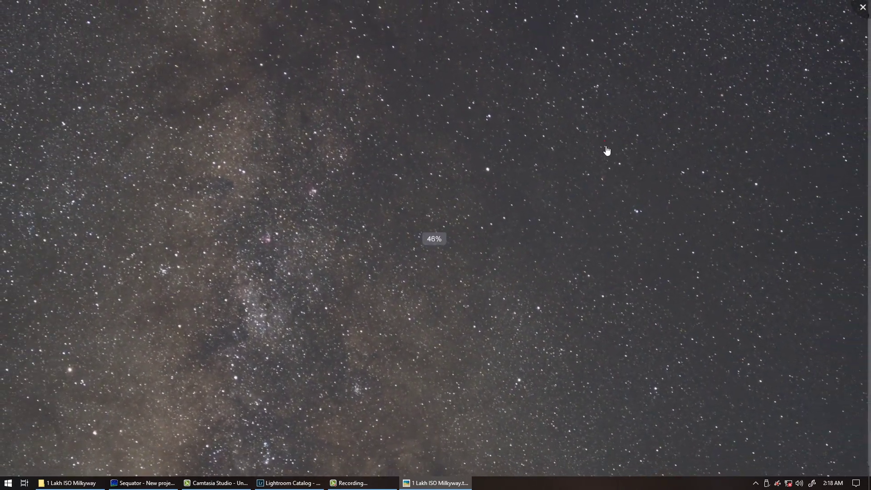
scroll(502, 169, down, 2)
scroll(459, 241, up, 2)
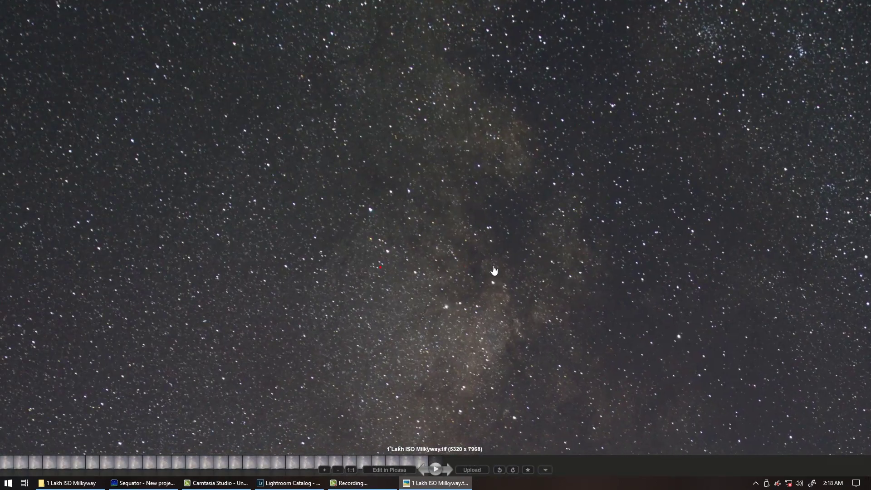
scroll(494, 271, down, 3)
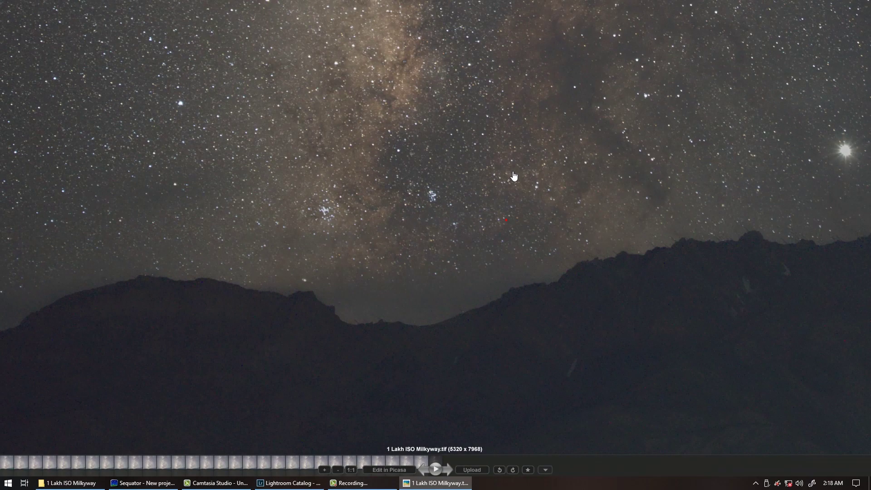
scroll(514, 176, down, 3)
scroll(326, 289, up, 3)
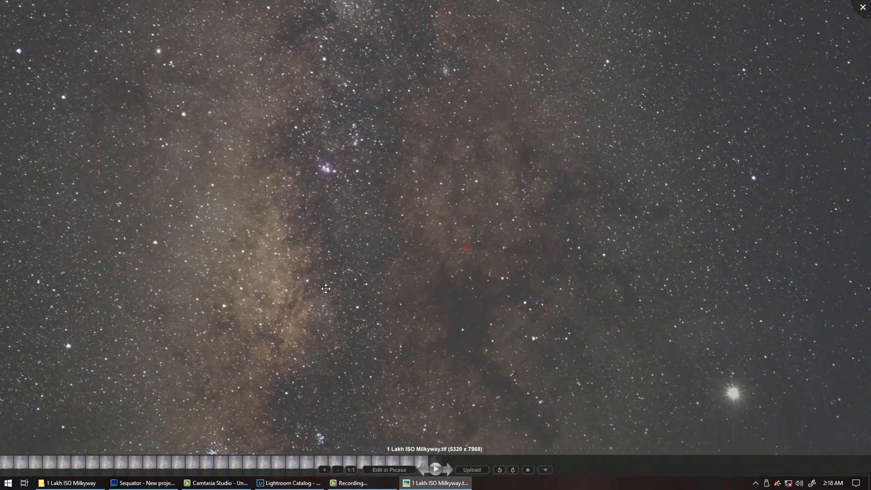
scroll(476, 247, down, 2)
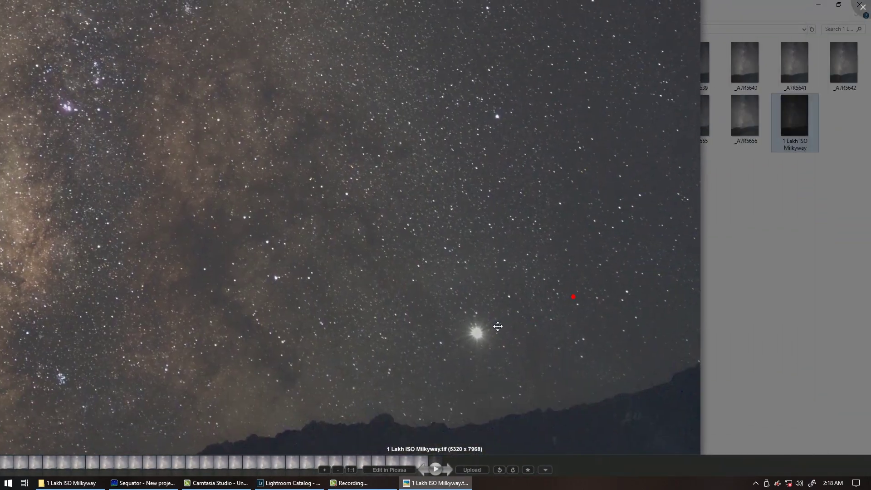
scroll(498, 326, up, 3)
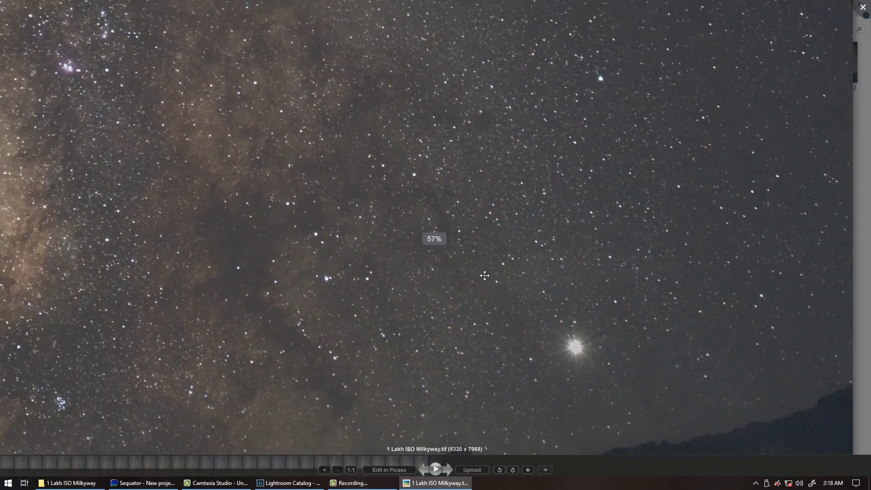
scroll(484, 276, down, 4)
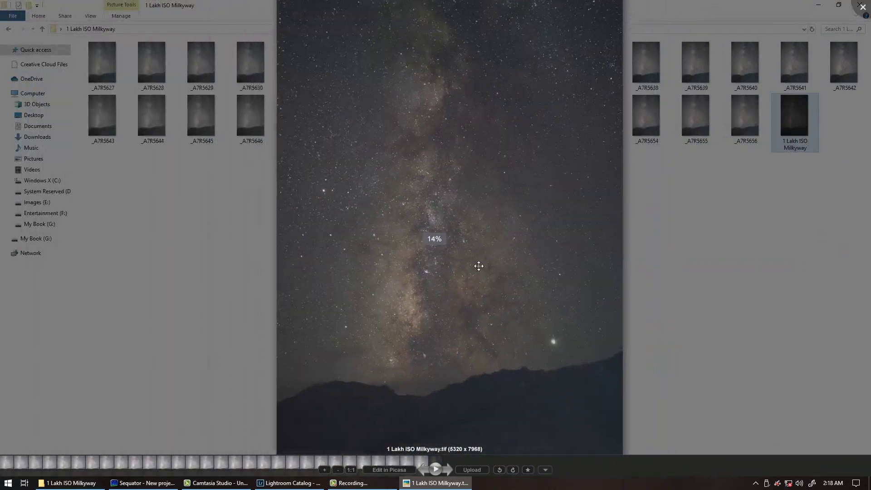
scroll(509, 192, up, 1)
Flip between the stacked image and noisy raw frame _A7R5656 to compare, then close Picasa
scroll(511, 194, down, 2)
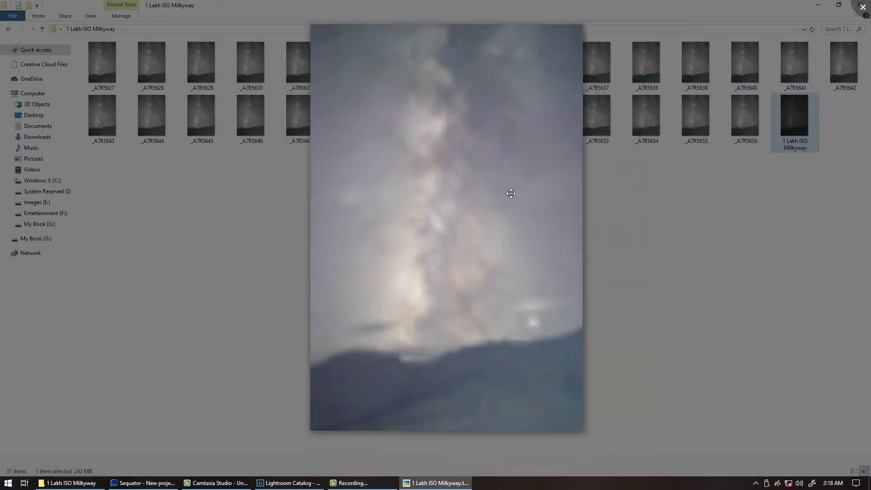
scroll(511, 193, up, 2)
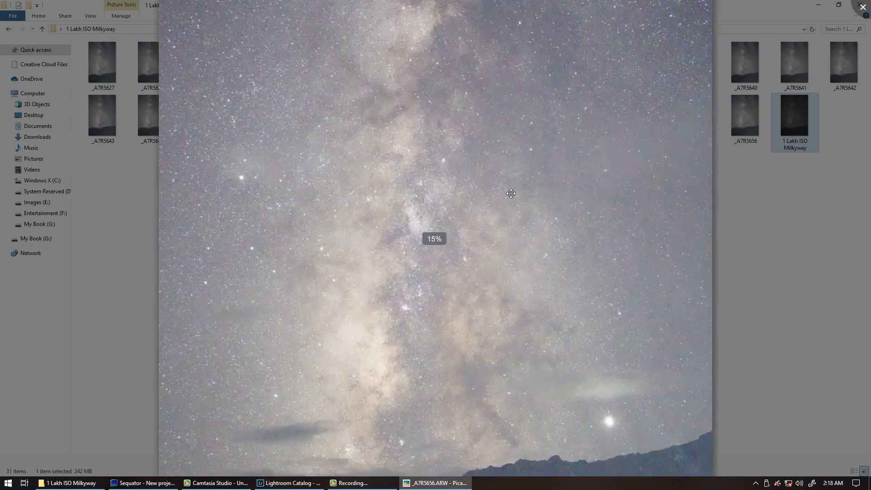
scroll(511, 194, up, 4)
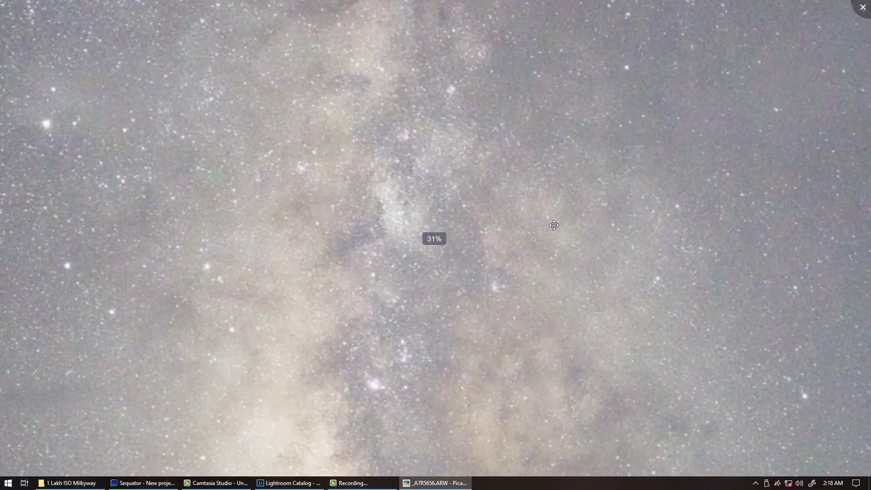
key(Right)
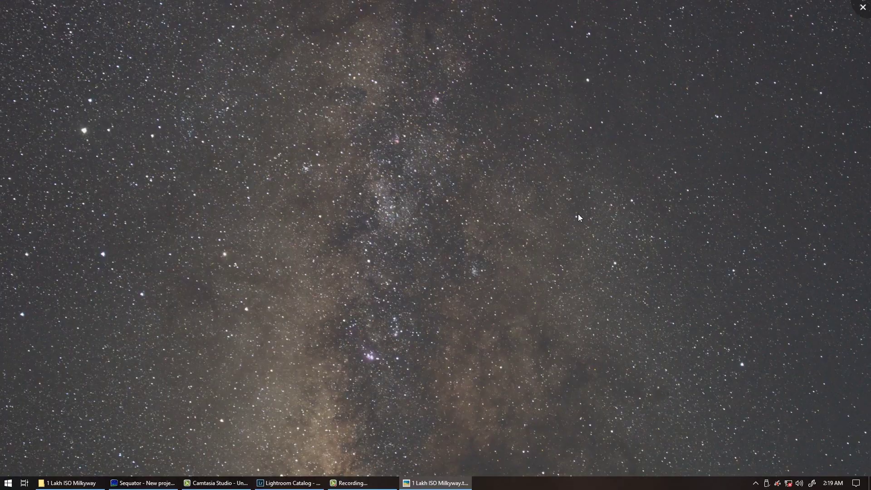
key(Left)
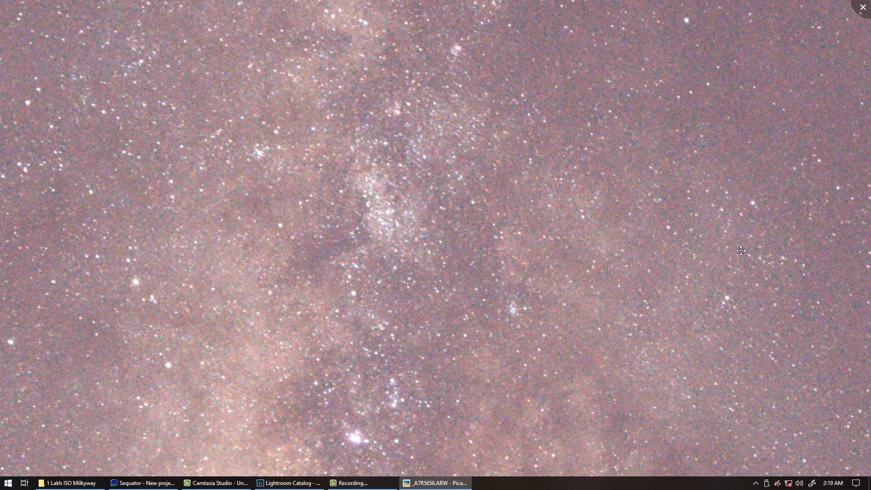
key(Right)
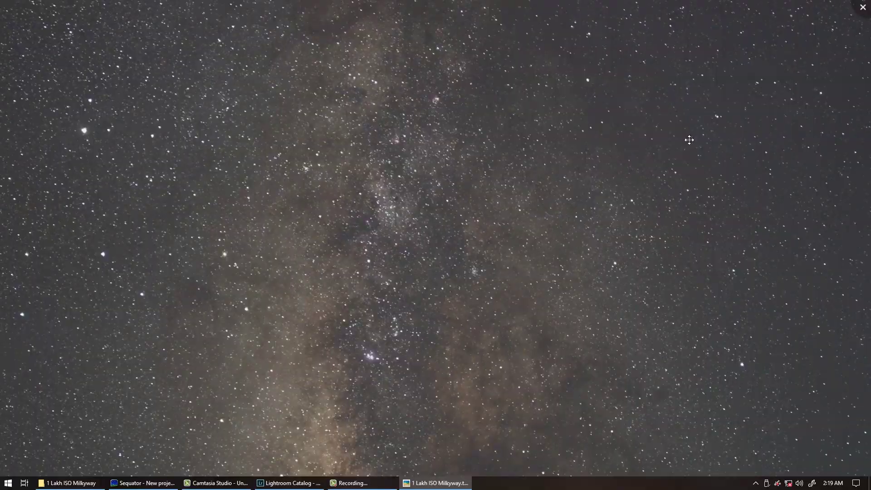
key(Left)
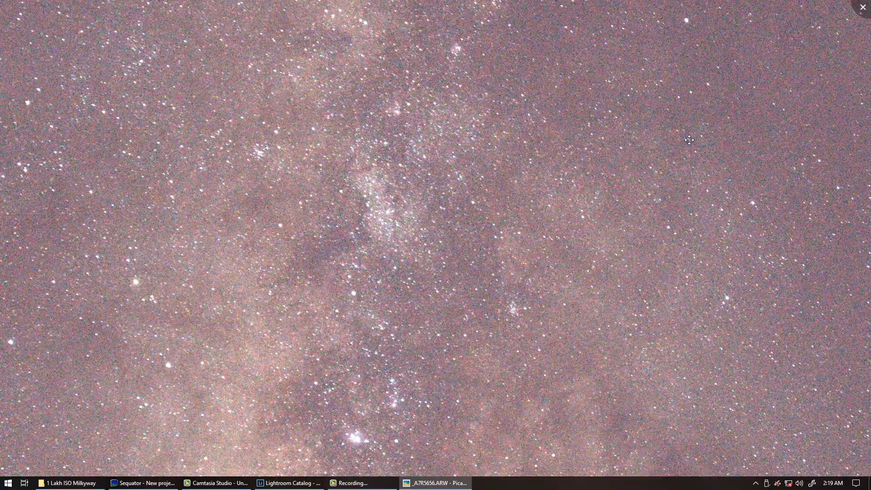
key(Right)
scroll(689, 140, up, 4)
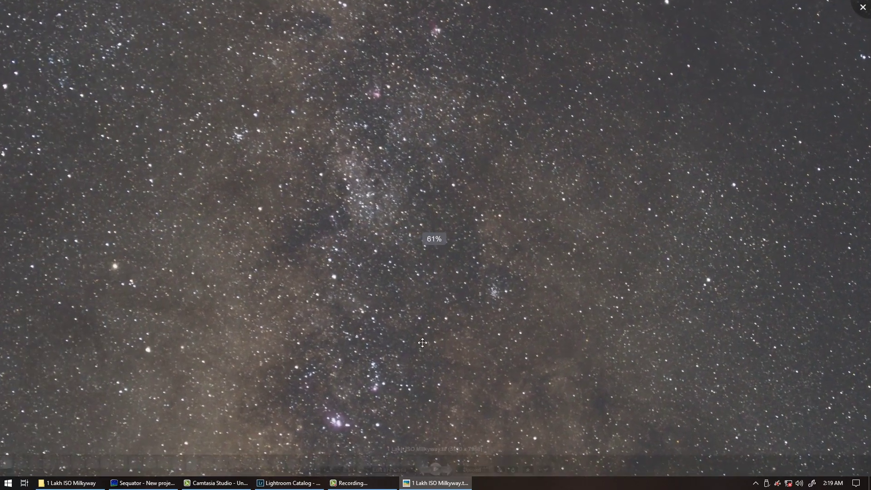
key(Escape)
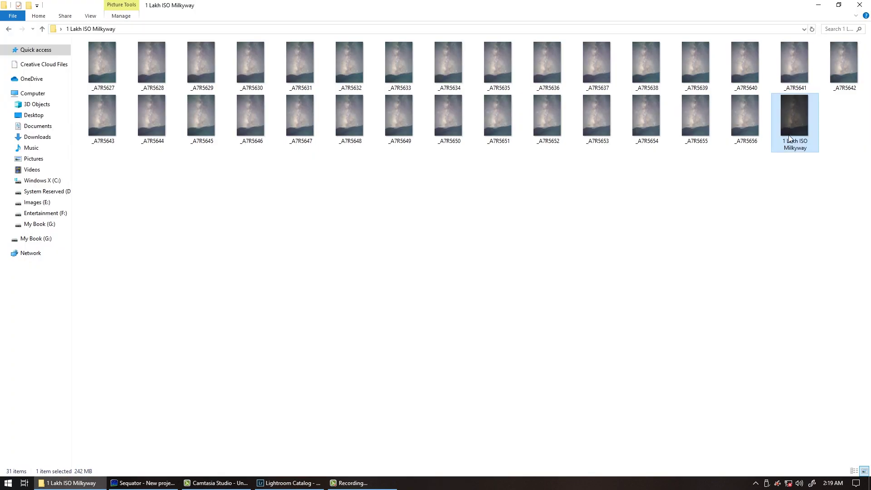
Open the stacked 1 Lakh ISO Milkyway.tif in Adobe Photoshop Lightroom via Open with
right_click(789, 139)
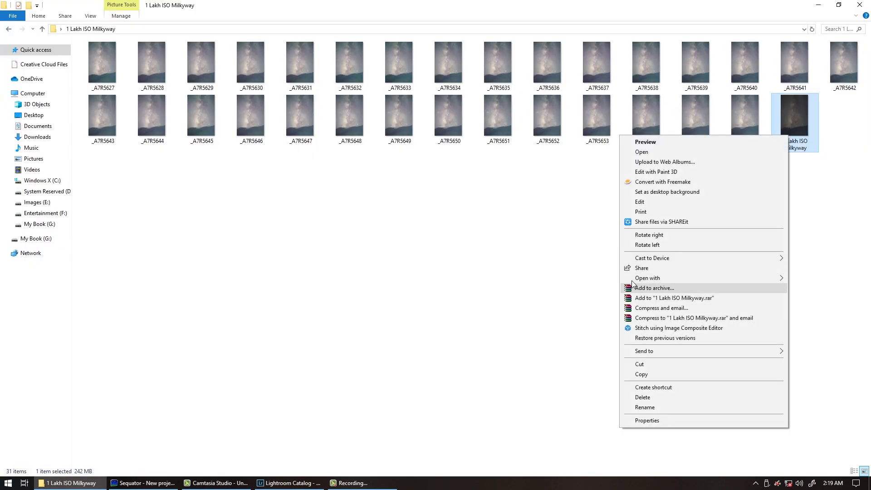
mouse_move(620, 278)
click(549, 348)
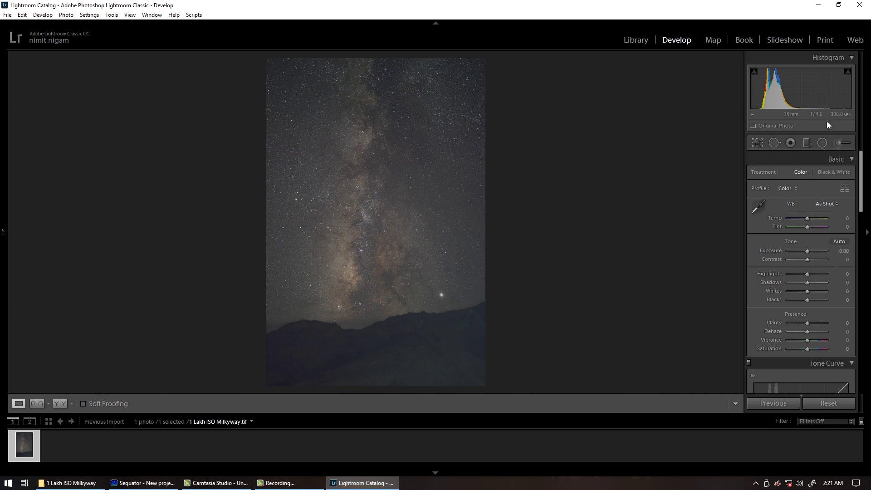
Inspect the stacked sky at 1:1 with the filmstrip hidden, panning across the Milky Way and pink nebula
click(390, 175)
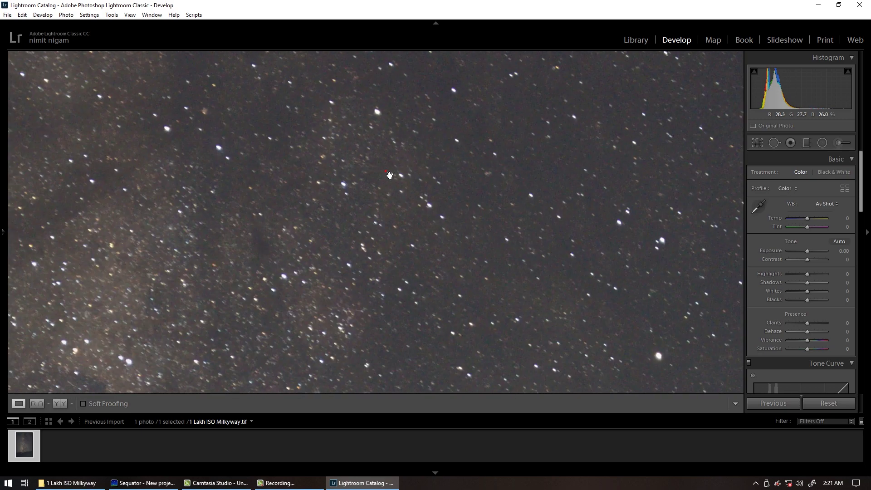
drag(546, 206, 446, 264)
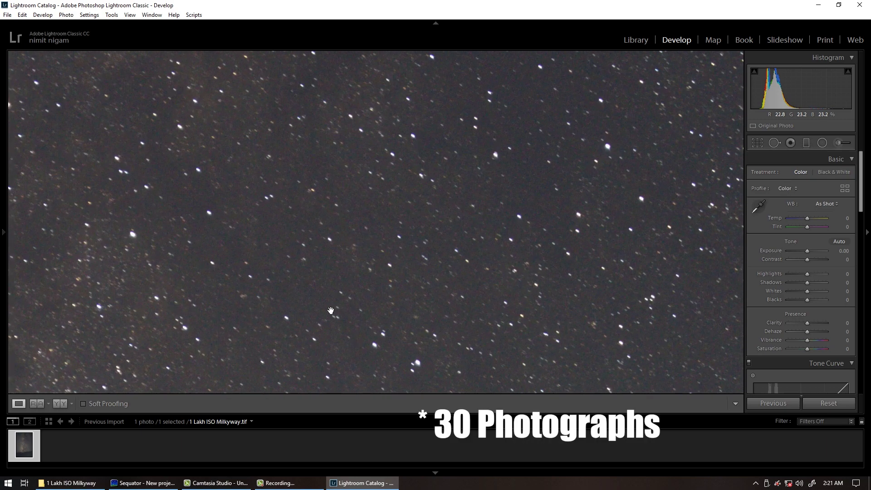
drag(331, 310, 486, 176)
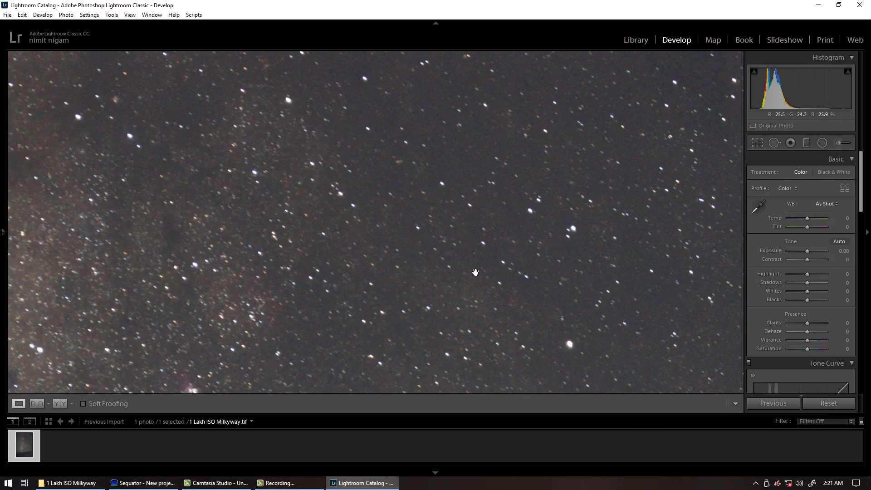
drag(475, 272, 577, 337)
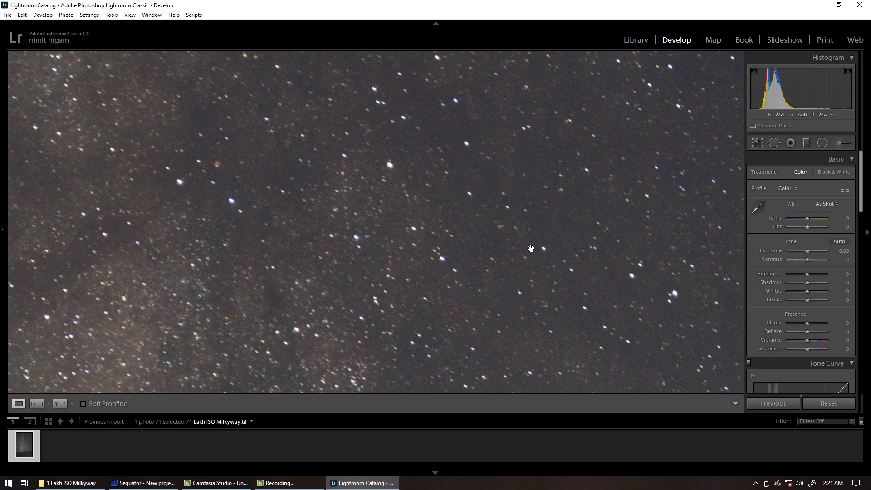
drag(532, 334, 519, 133)
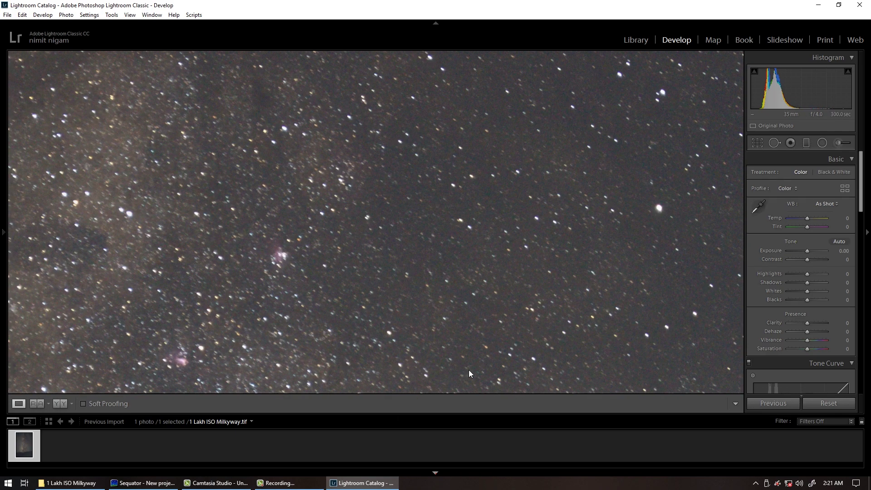
key(F6)
drag(300, 435, 521, 314)
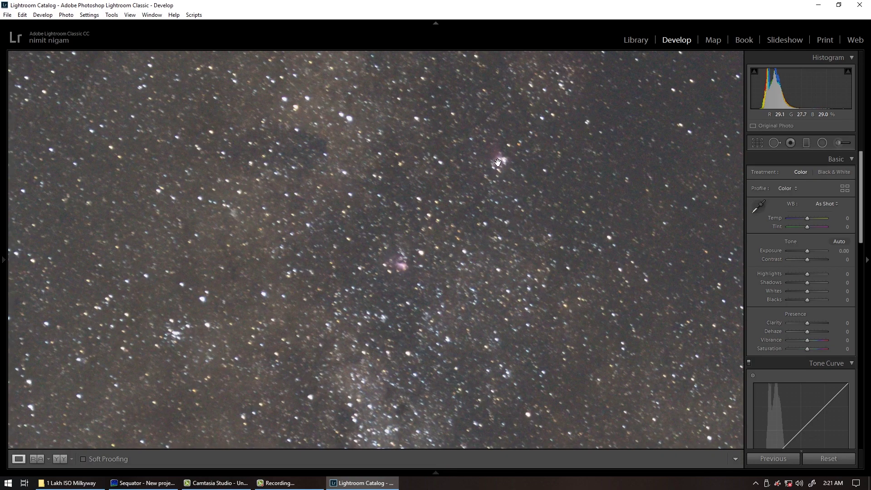
scroll(532, 216, down, 5)
click(557, 285)
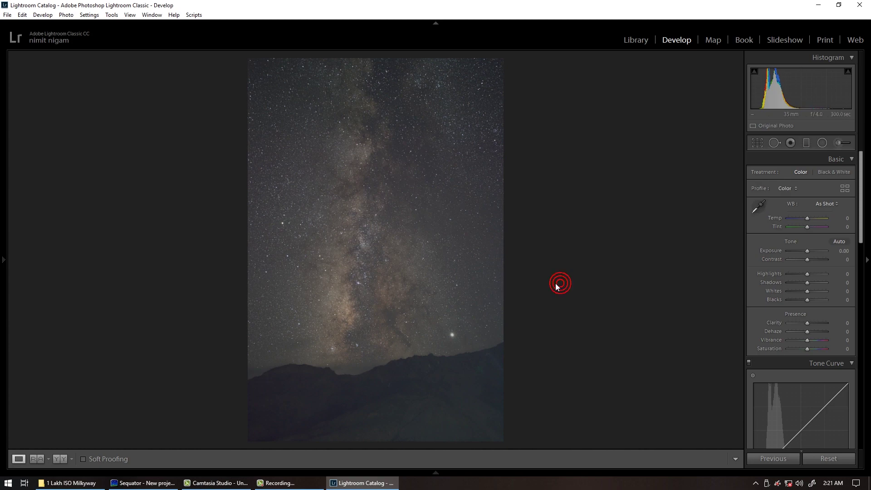
Check the bright star and other sky areas up close, then set Blue luminance to -62
click(457, 339)
drag(505, 374, 512, 333)
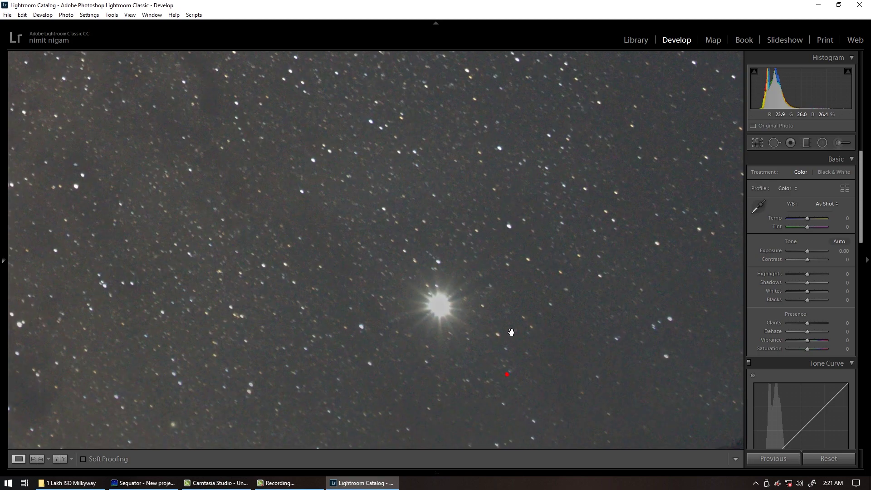
double_click(334, 322)
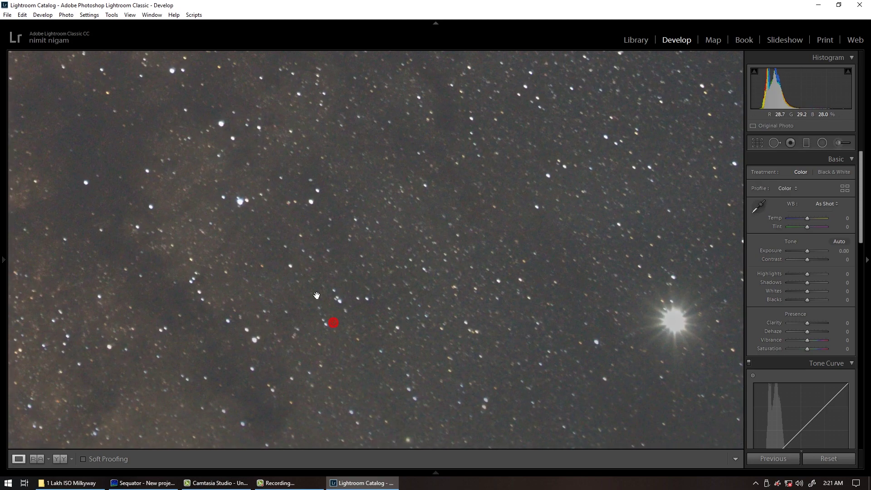
double_click(350, 285)
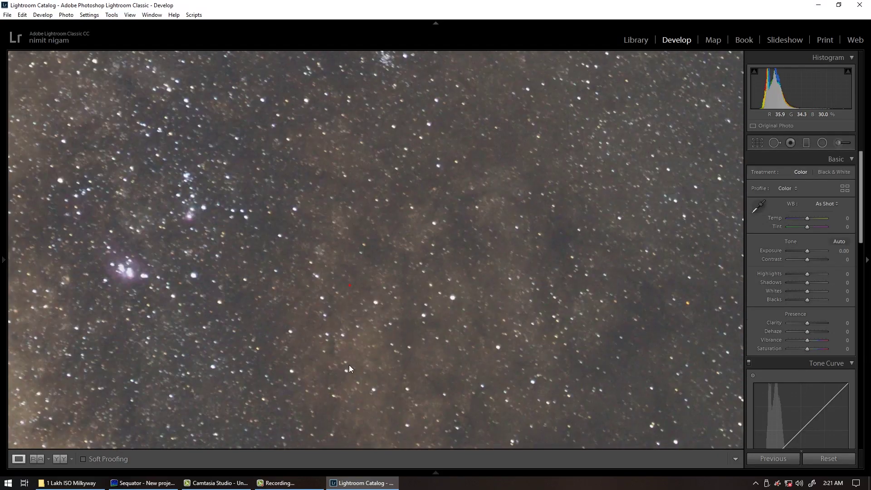
double_click(350, 368)
click(349, 369)
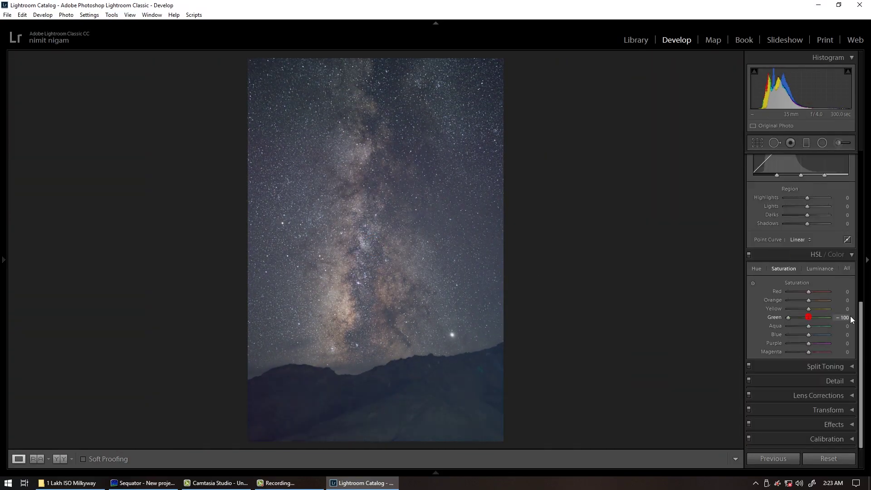
drag(809, 334, 795, 339)
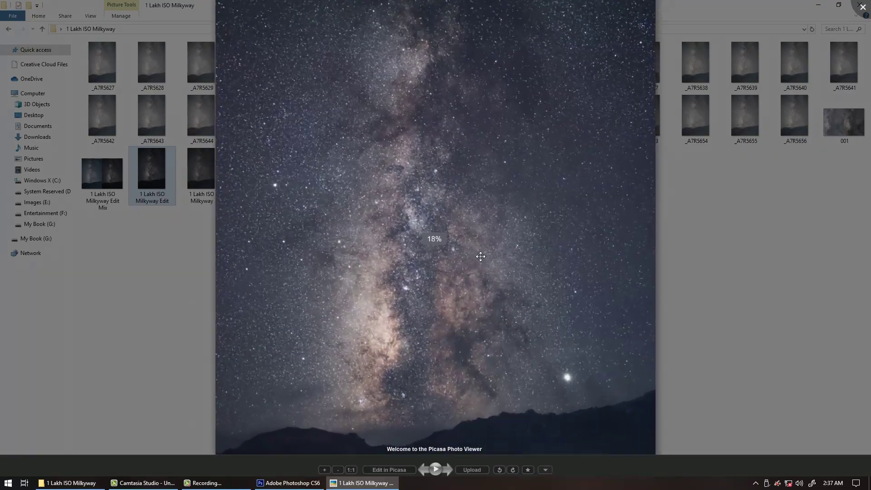
scroll(468, 187, down, 4)
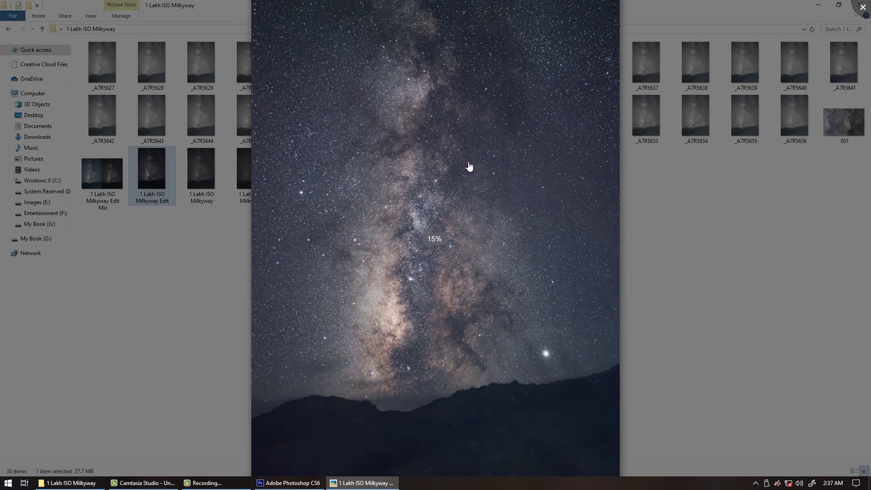
scroll(539, 132, down, 2)
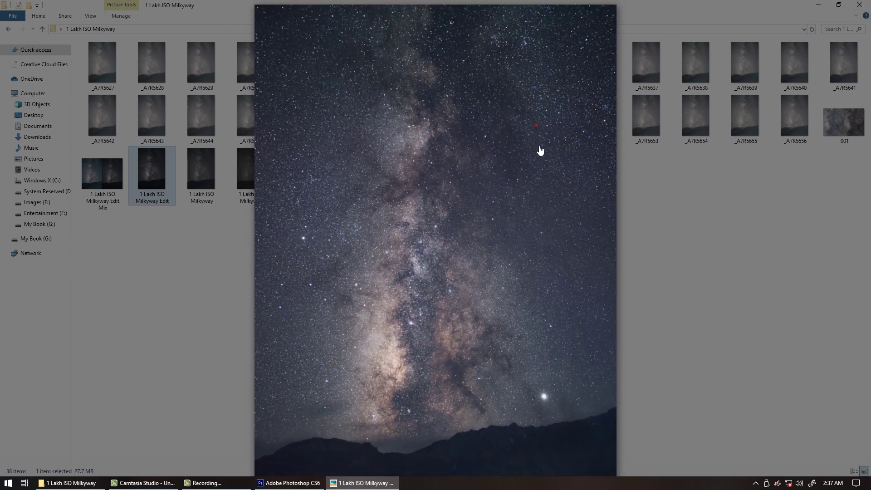
scroll(477, 179, up, 2)
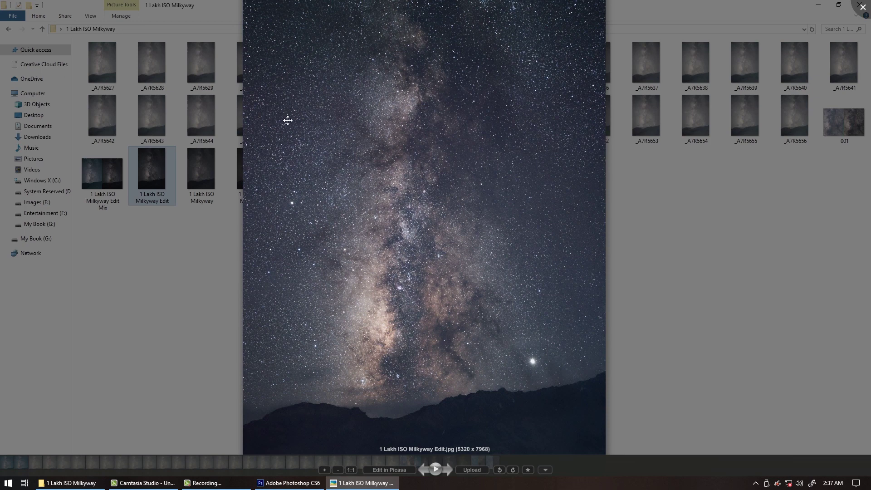
drag(295, 128, 291, 159)
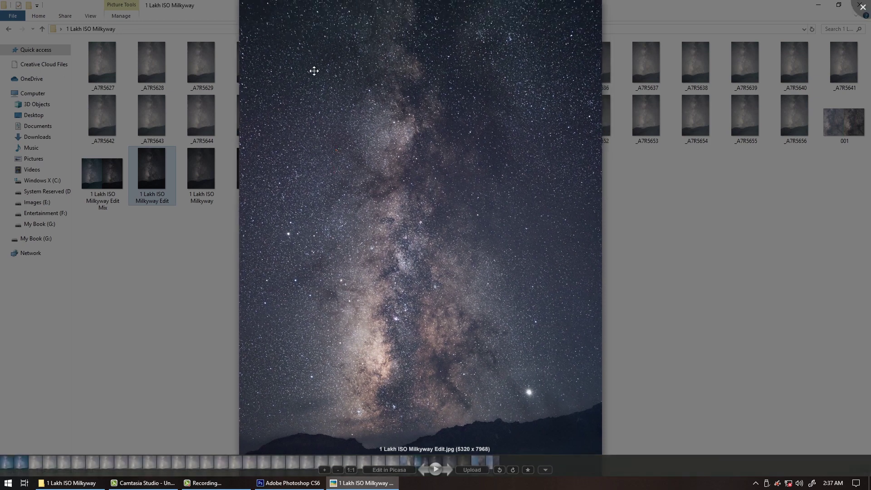
drag(323, 206, 322, 227)
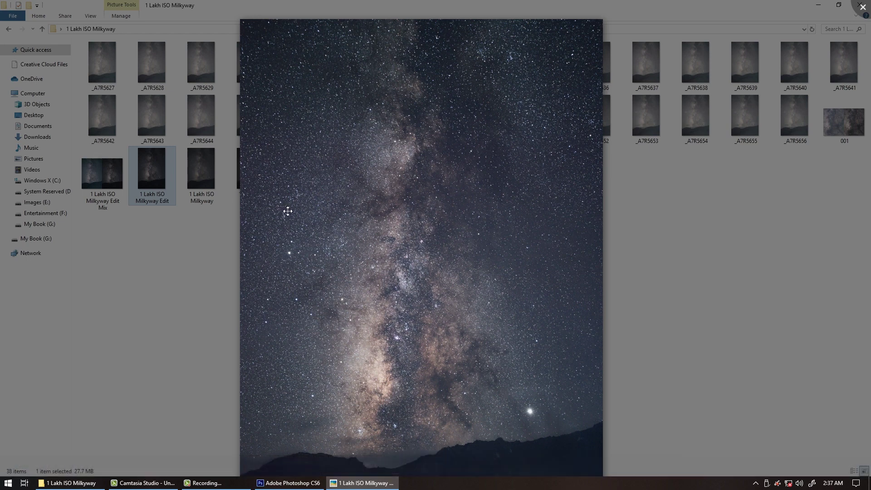
scroll(405, 253, down, 3)
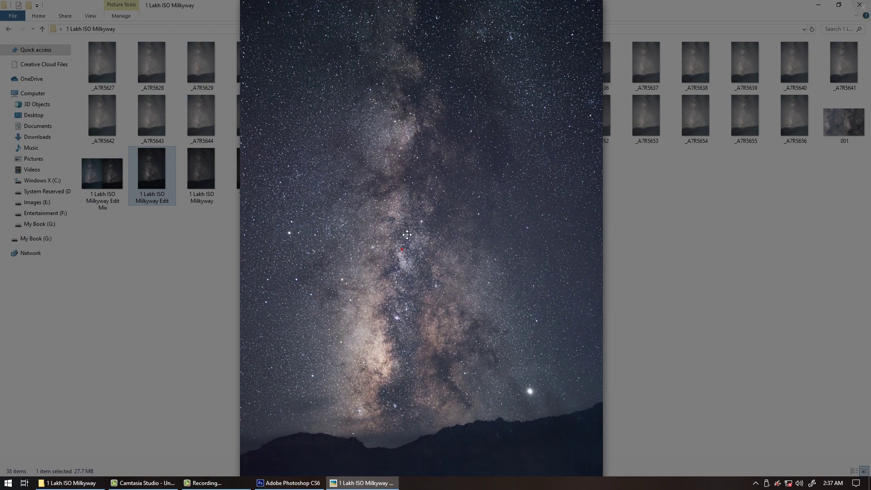